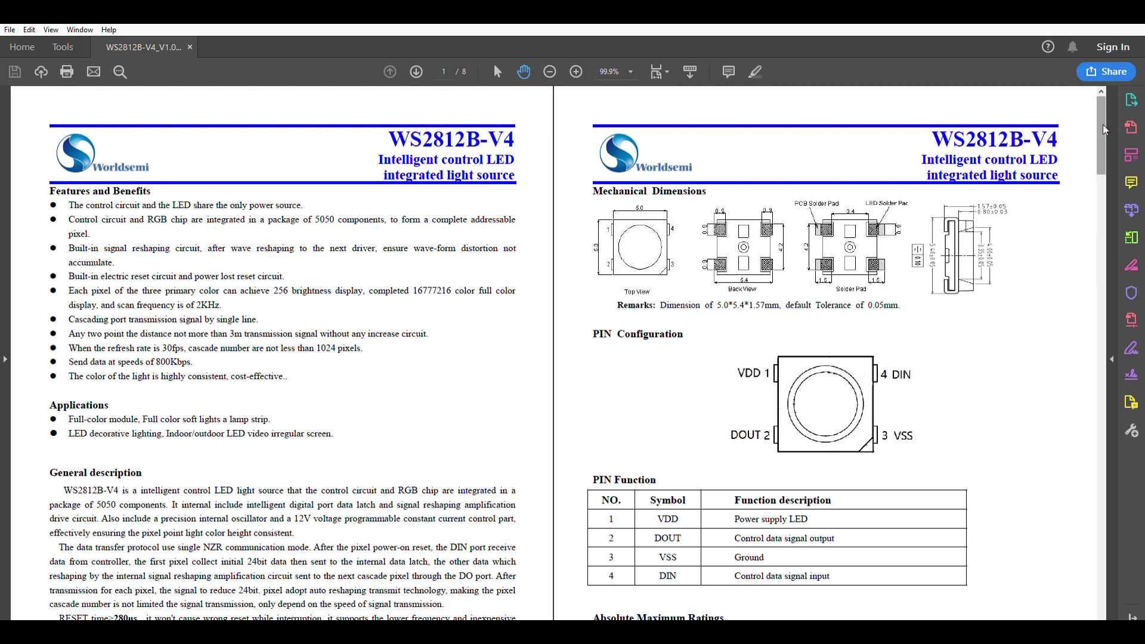
mouse_move(1104, 130)
mouse_down()
mouse_move(1093, 179)
mouse_move(1098, 315)
mouse_up()
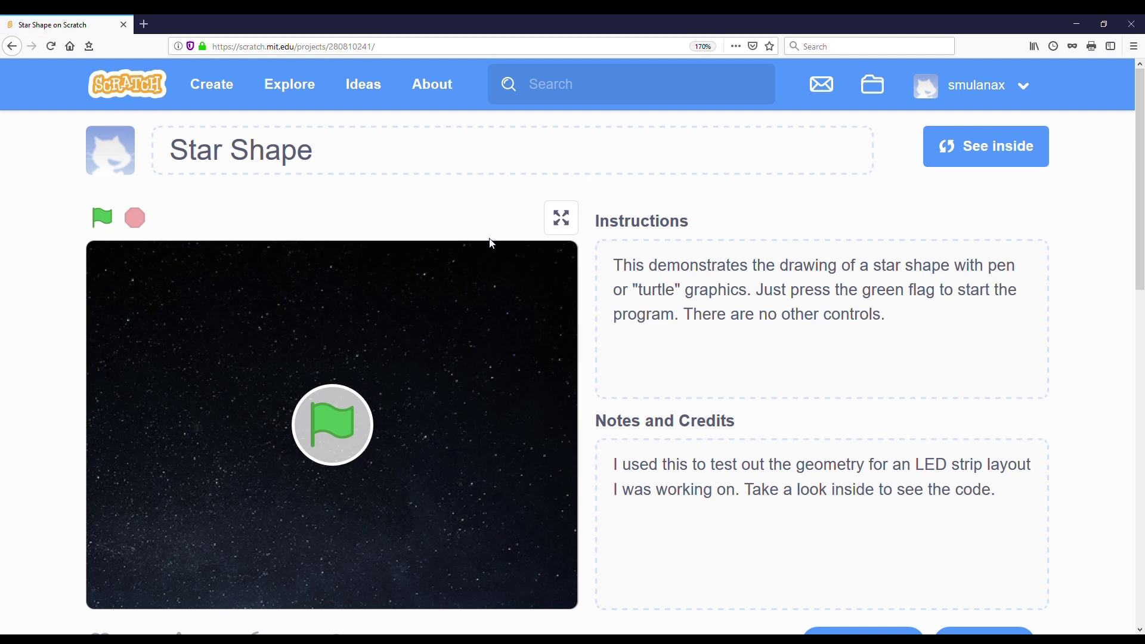
Step: Run Star Shape with the green flag to draw the LED star, then open and zoom out its code
click(344, 426)
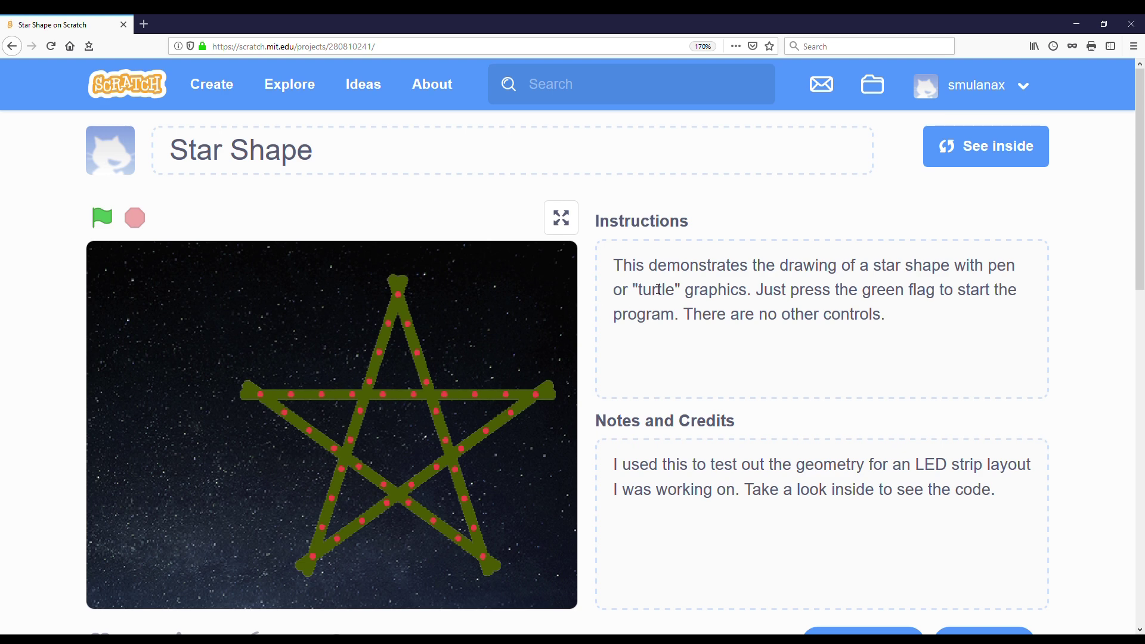
click(990, 152)
click(585, 592)
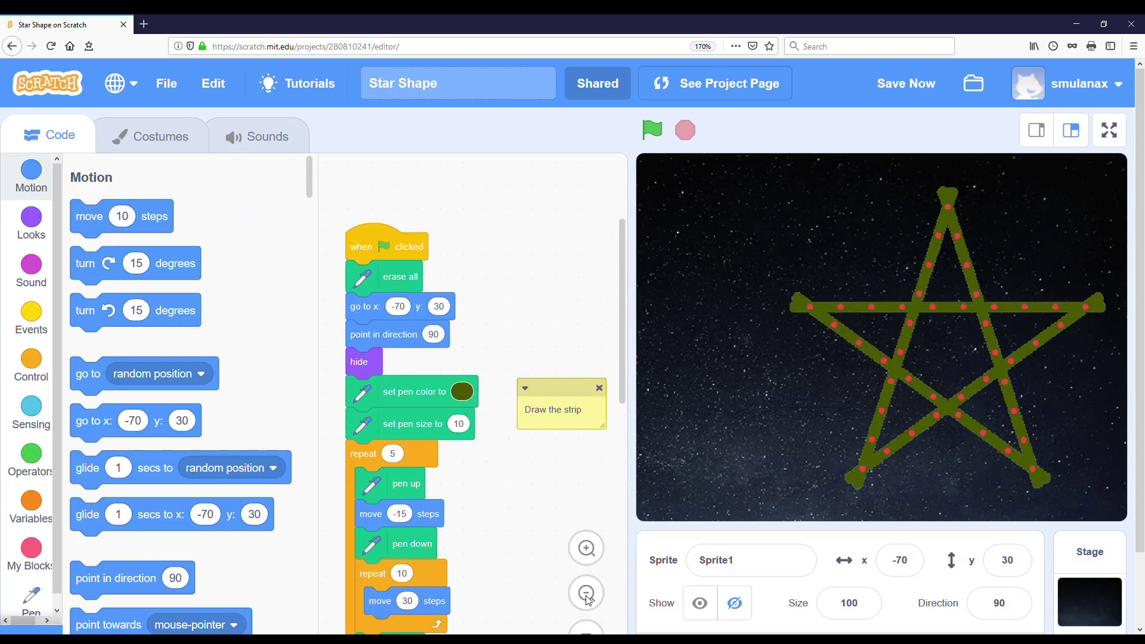
drag(624, 248, 595, 380)
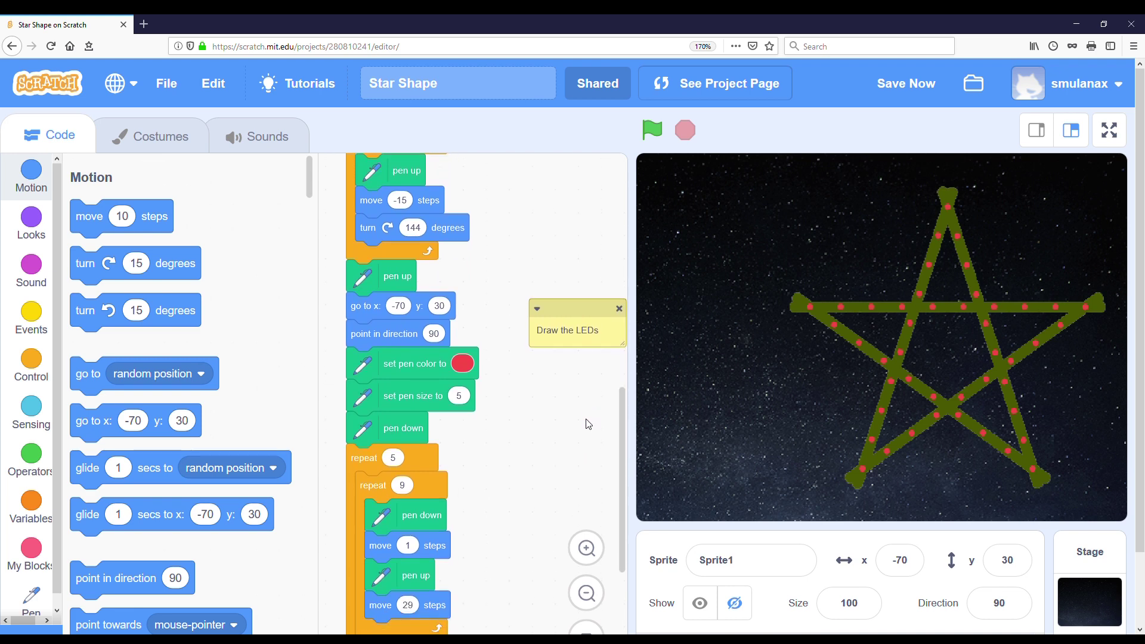
drag(595, 380, 581, 456)
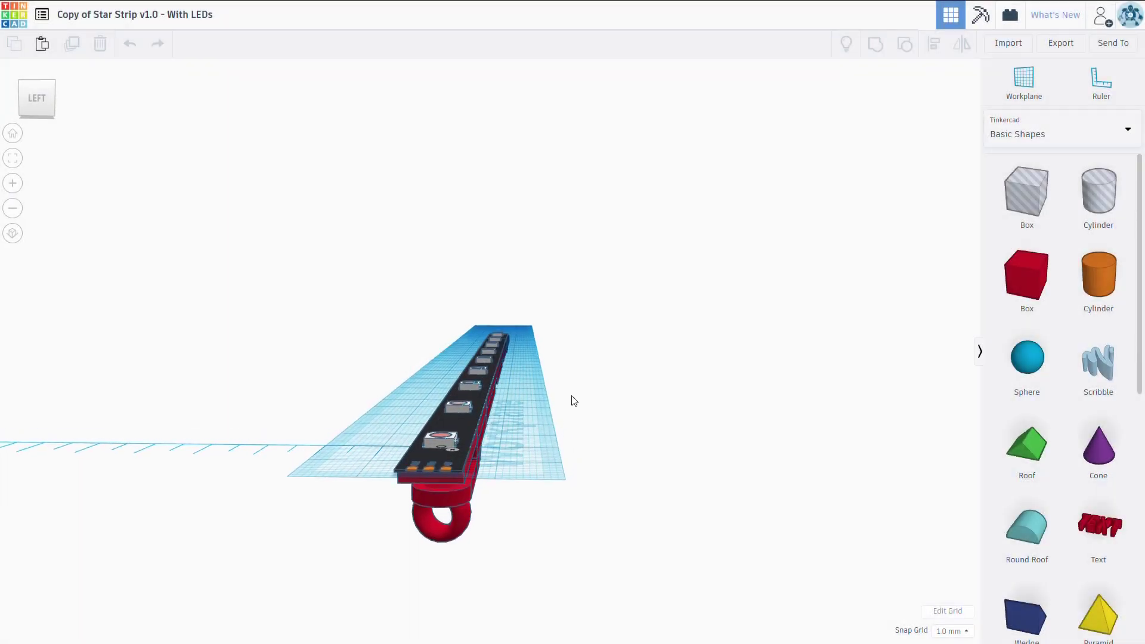
Step: Orbit the LED strip design, then orbit lengthwise around the red Star Strip v1.0 model
mouse_move(561, 413)
mouse_down()
mouse_move(441, 465)
mouse_move(347, 475)
mouse_move(570, 391)
mouse_up()
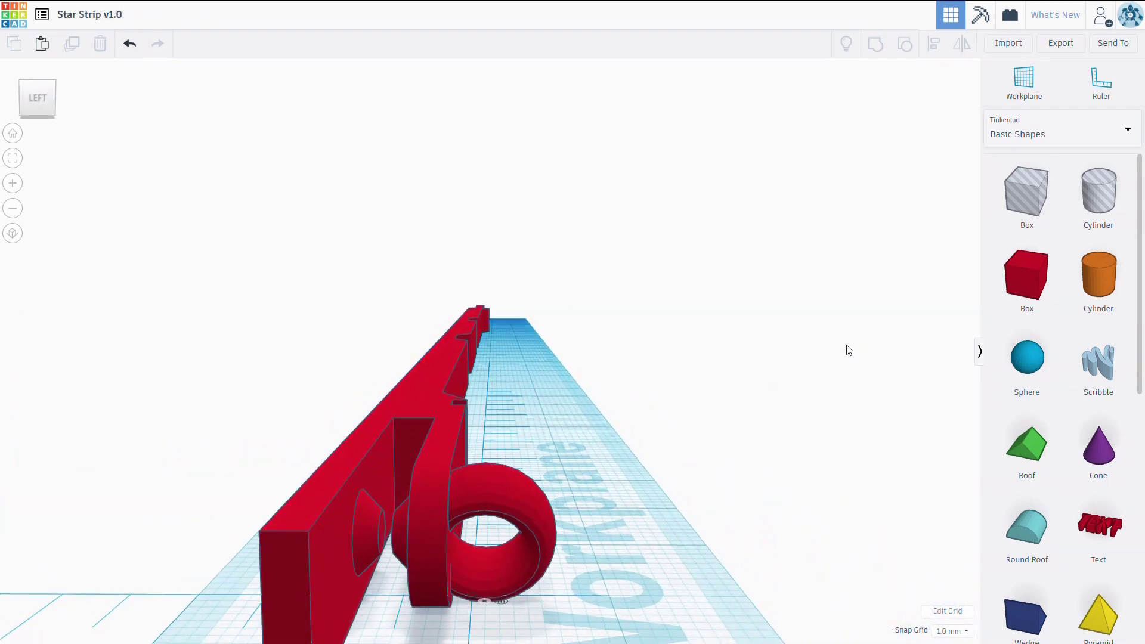
mouse_move(832, 351)
mouse_down()
mouse_move(495, 412)
mouse_move(346, 378)
mouse_move(297, 348)
mouse_up()
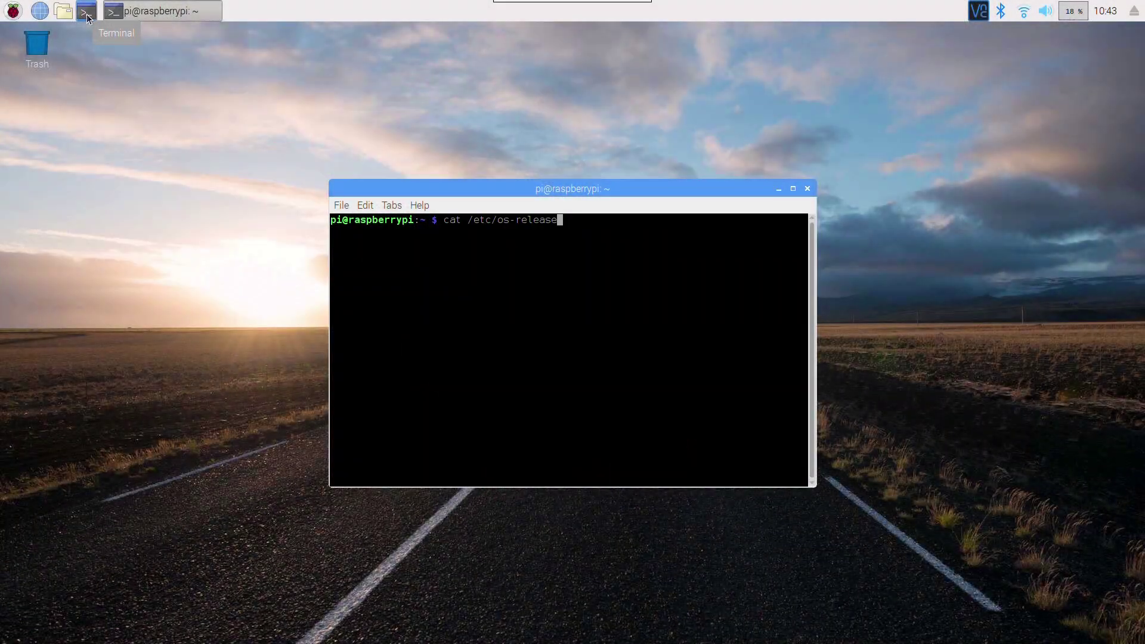
Step: Print the OS release details with cat /etc/os-release and close the terminal
key(Return)
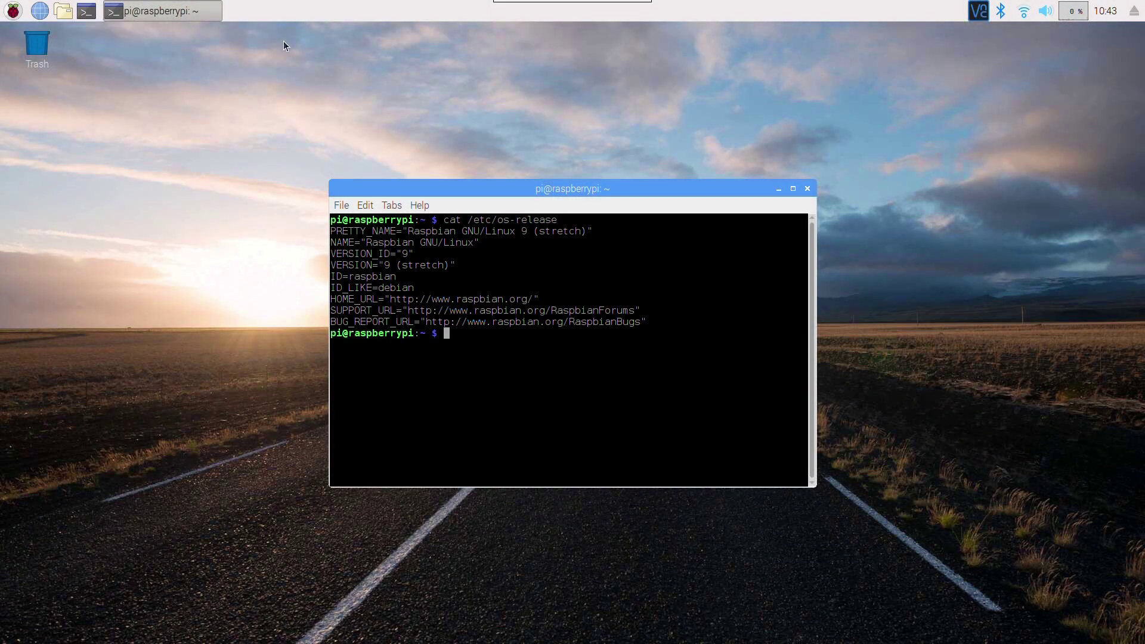
click(808, 191)
click(14, 11)
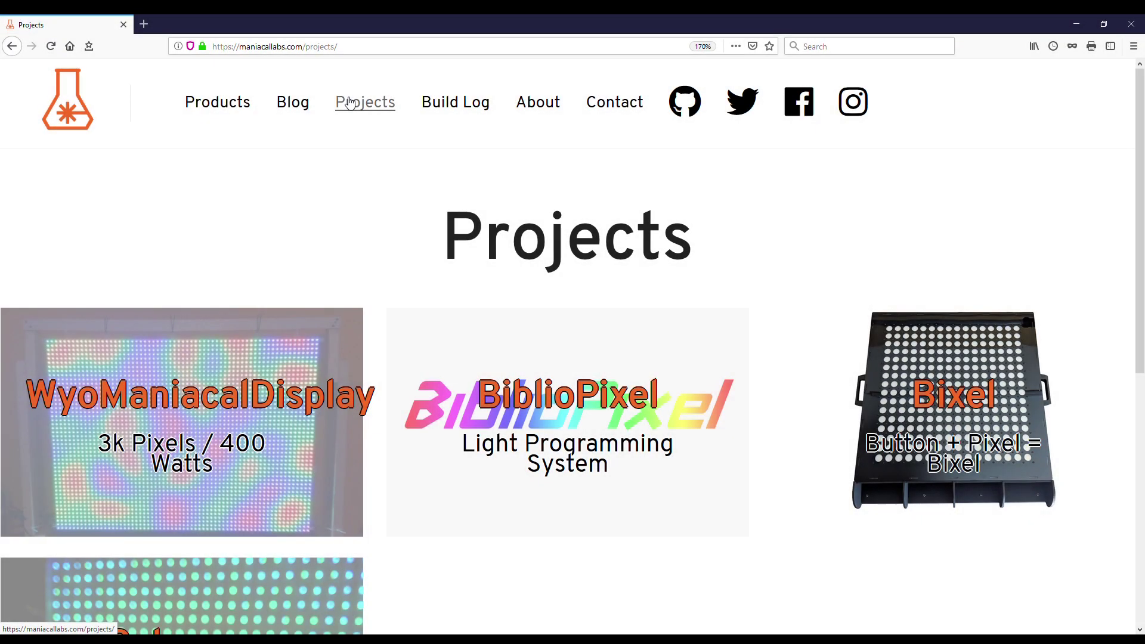
Step: Open BiblioPixel's layout/geometry circle.py source file on GitHub
click(544, 399)
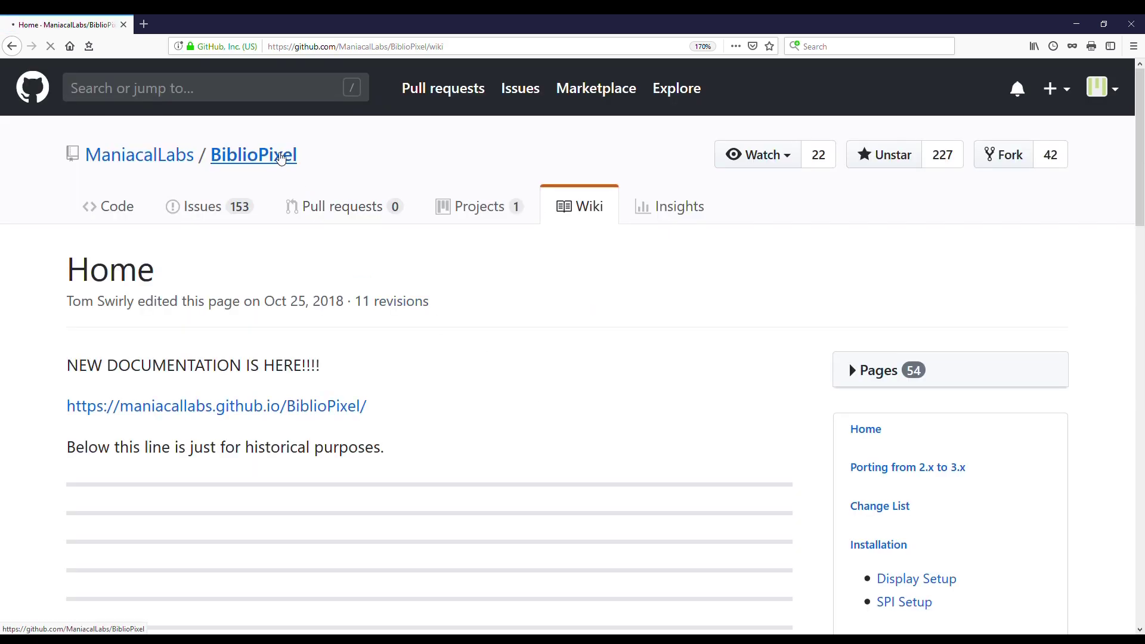
click(280, 158)
scroll(284, 256, down, 2)
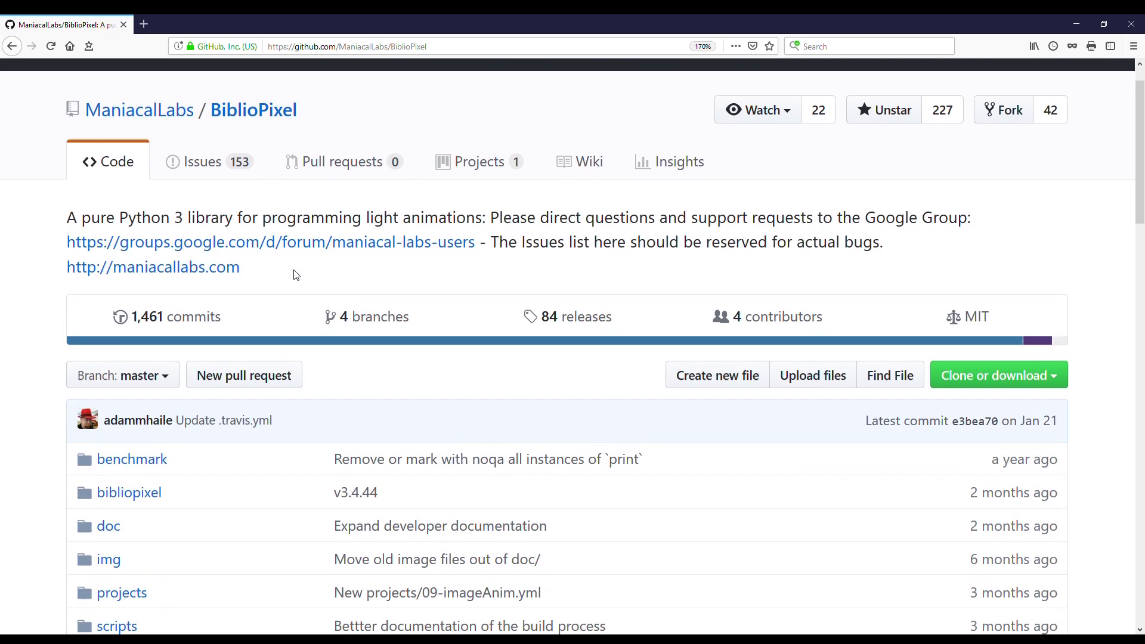
scroll(296, 274, down, 3)
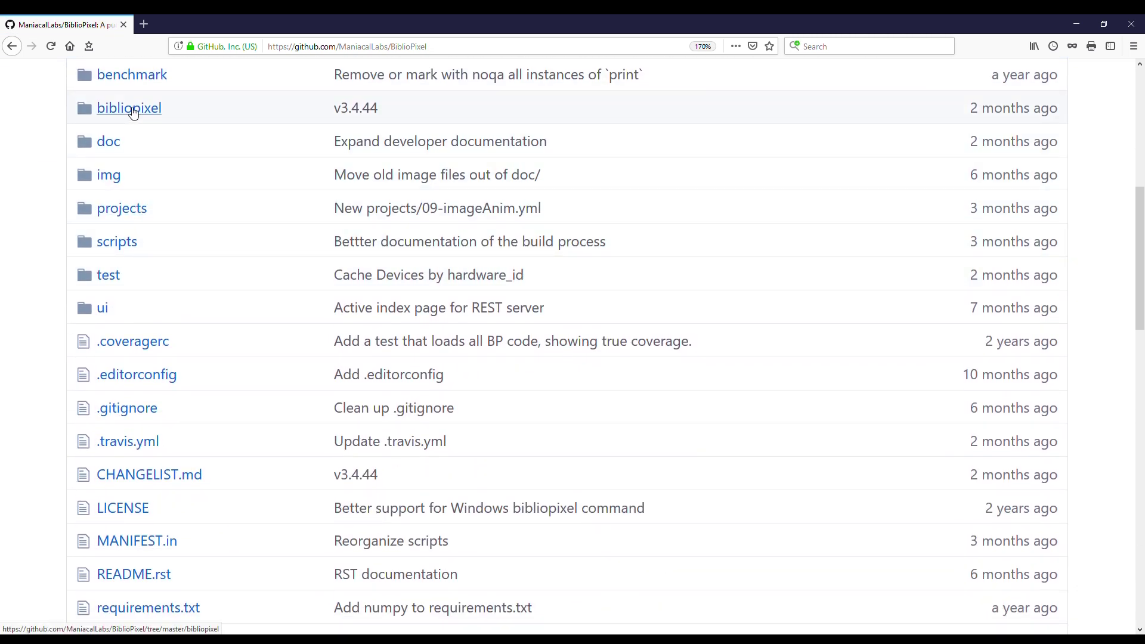
scroll(184, 376, down, 1)
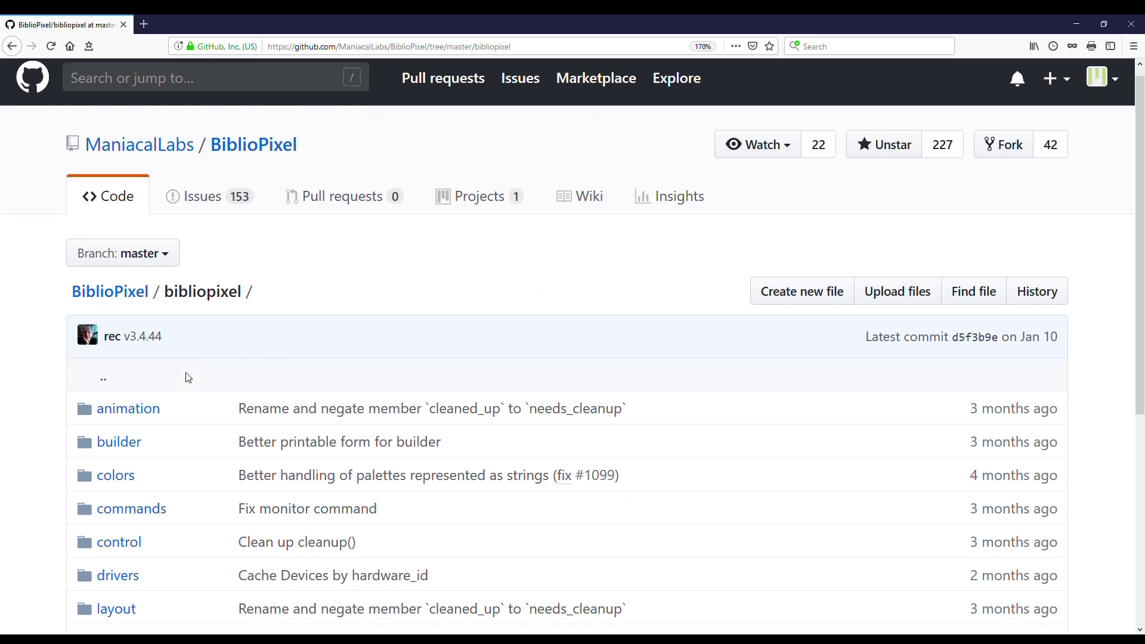
scroll(183, 378, down, 2)
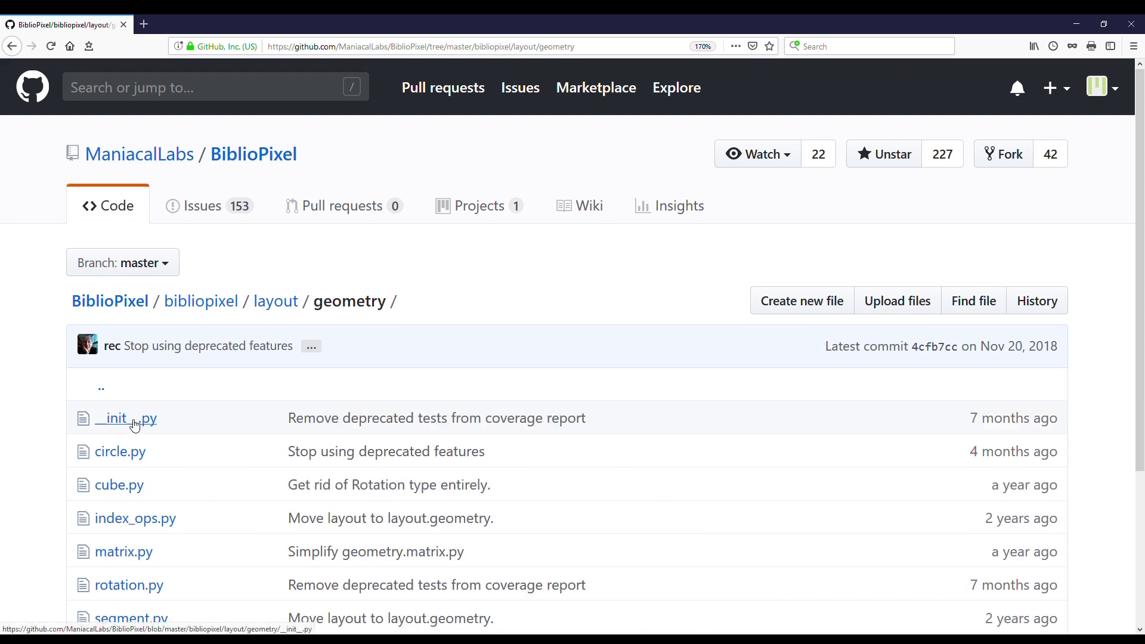
scroll(134, 425, down, 2)
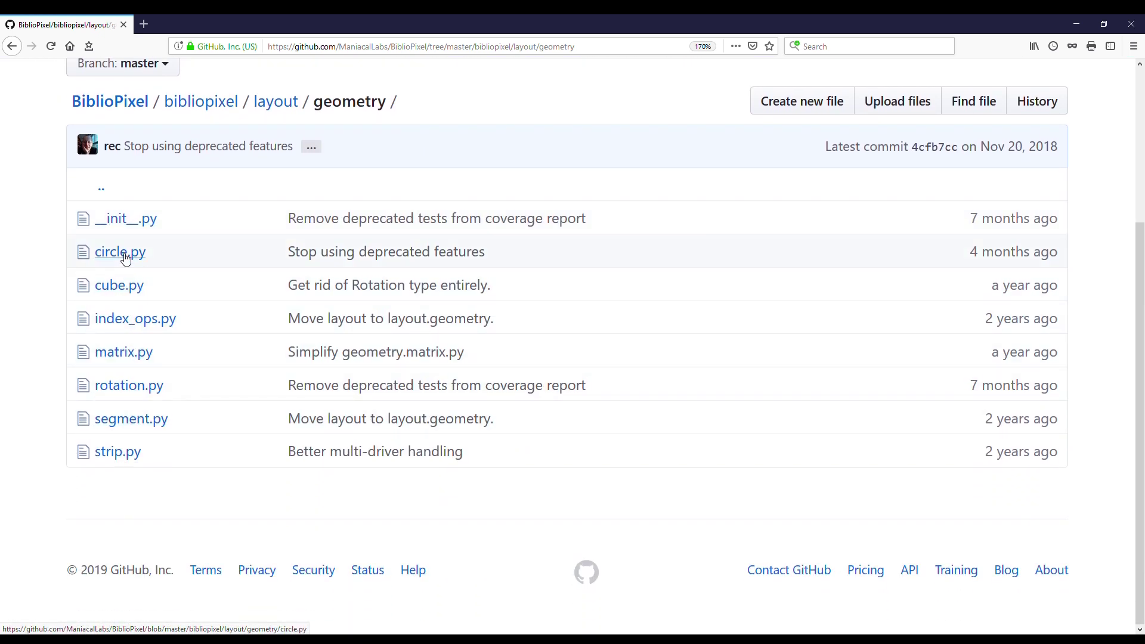
click(126, 257)
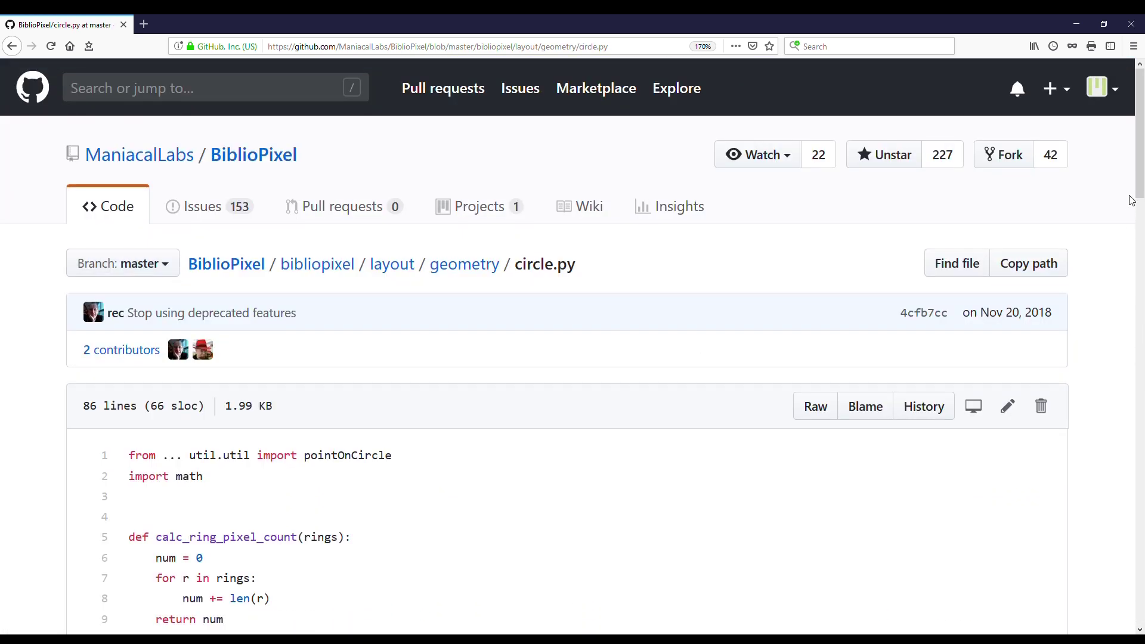
mouse_move(1140, 172)
mouse_down()
mouse_move(1139, 336)
mouse_move(1118, 468)
mouse_up()
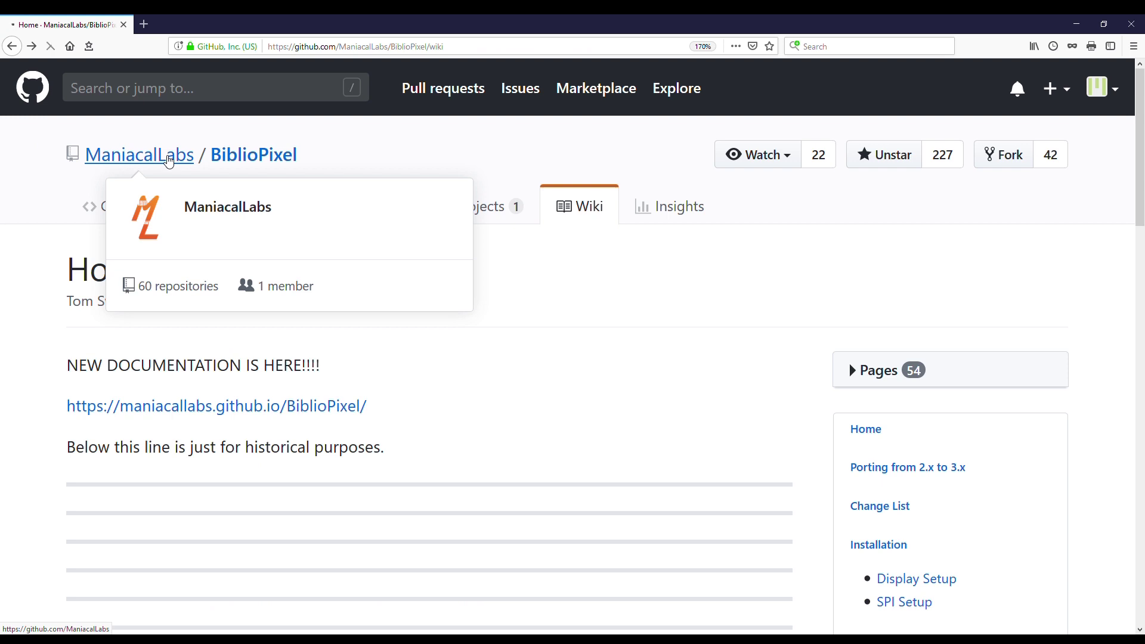
Step: Open the strip folder of ManiacalLabs' BiblioPixelAnimations repository
click(169, 162)
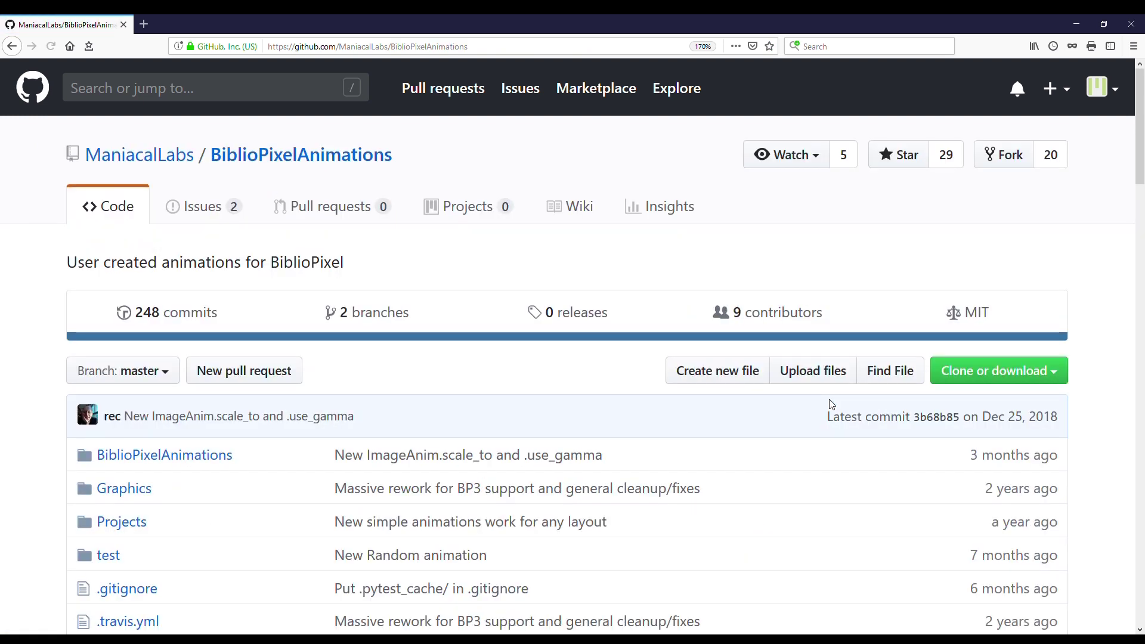
scroll(451, 359, down, 3)
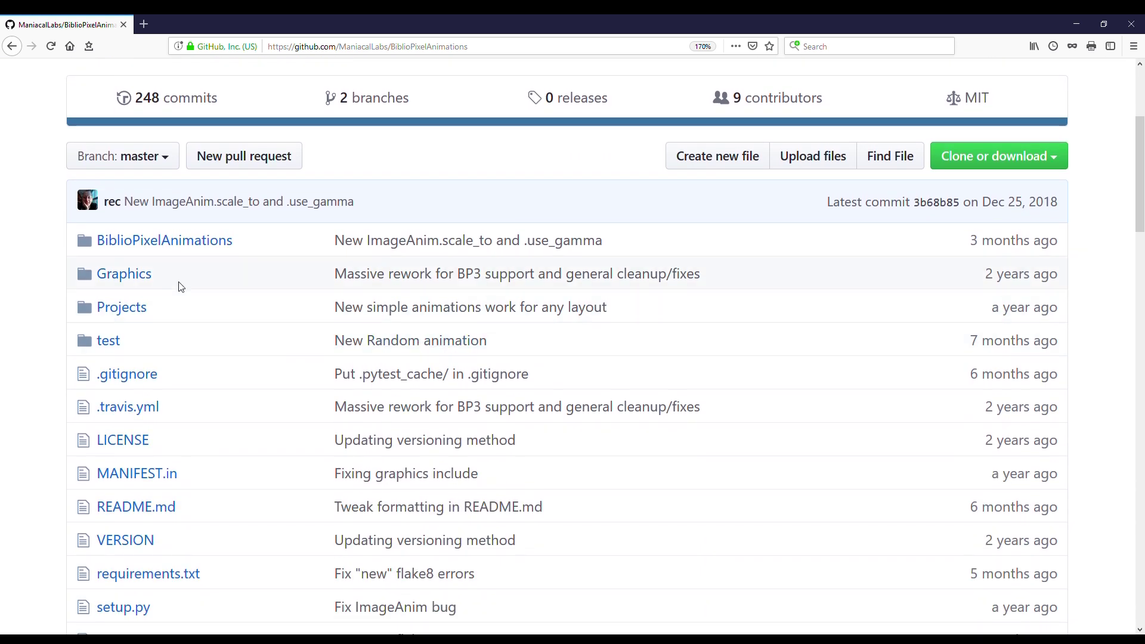
click(139, 242)
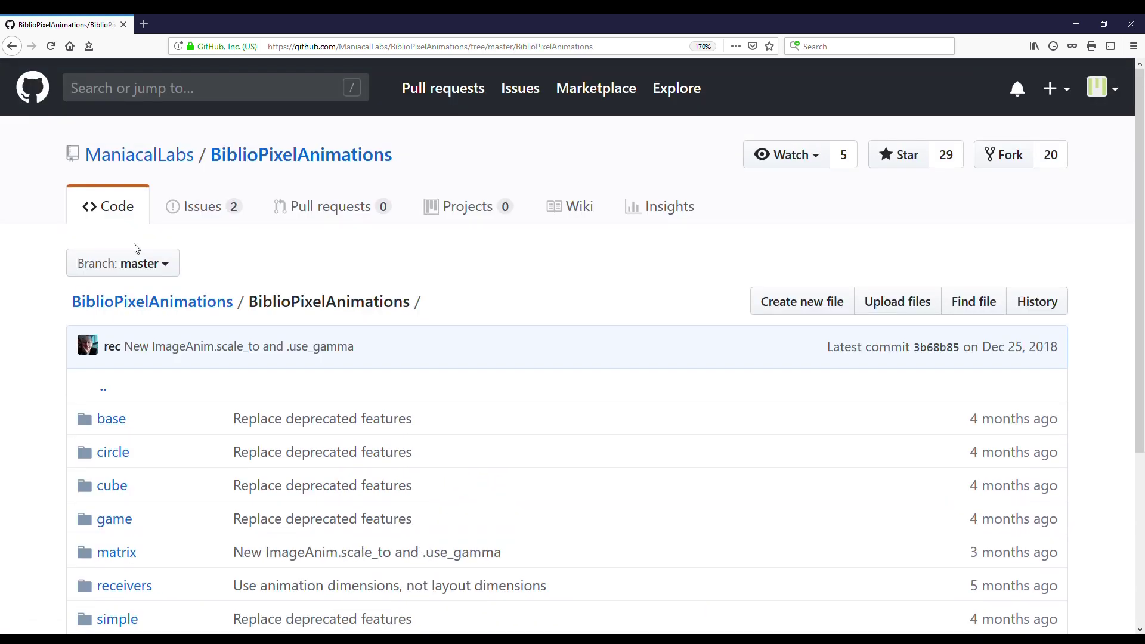
scroll(134, 251, down, 2)
scroll(135, 249, down, 1)
click(126, 442)
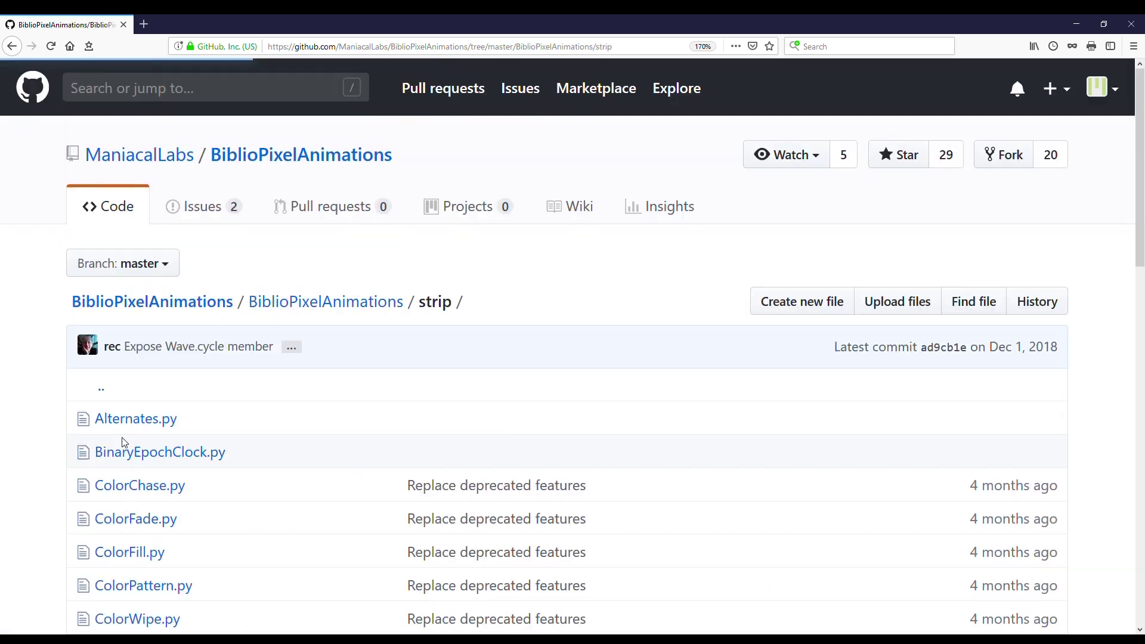
scroll(158, 418, down, 2)
scroll(161, 417, down, 4)
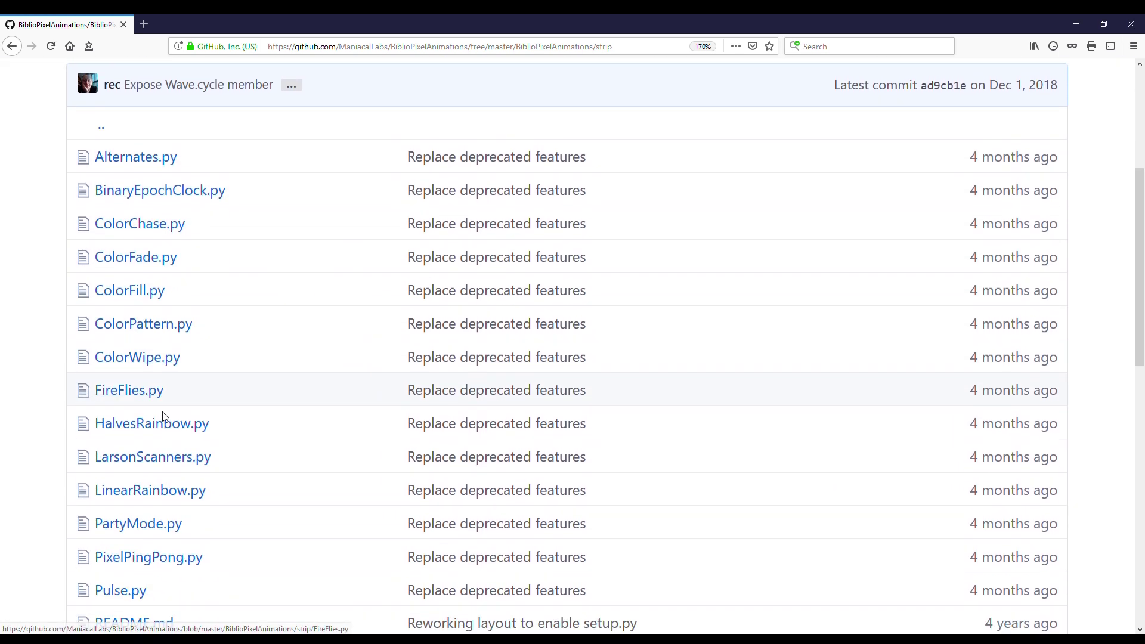
scroll(165, 403, down, 3)
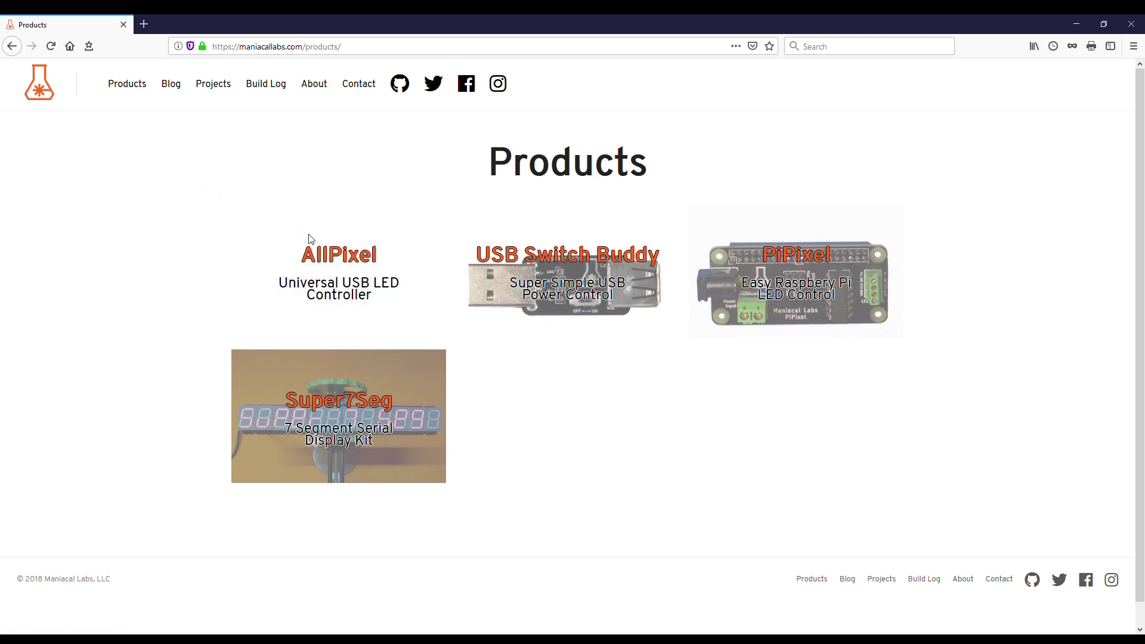
Step: Open the AllPixelMini Universal LED Controller on Maniacal Labs' Tindie store and view its board photo
click(337, 260)
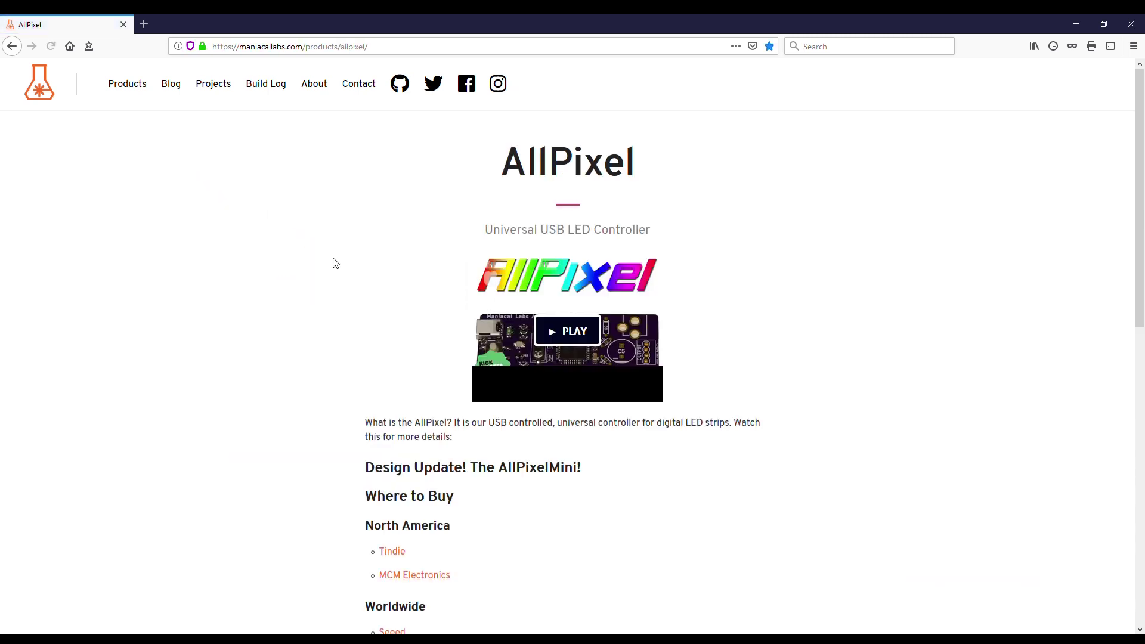
click(393, 552)
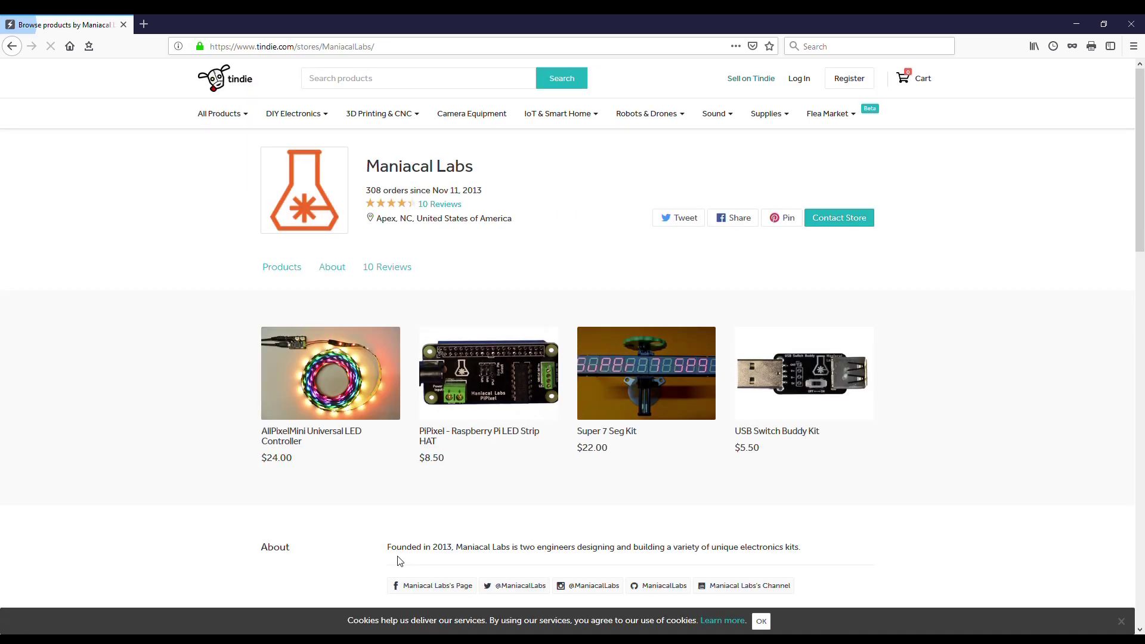
click(336, 403)
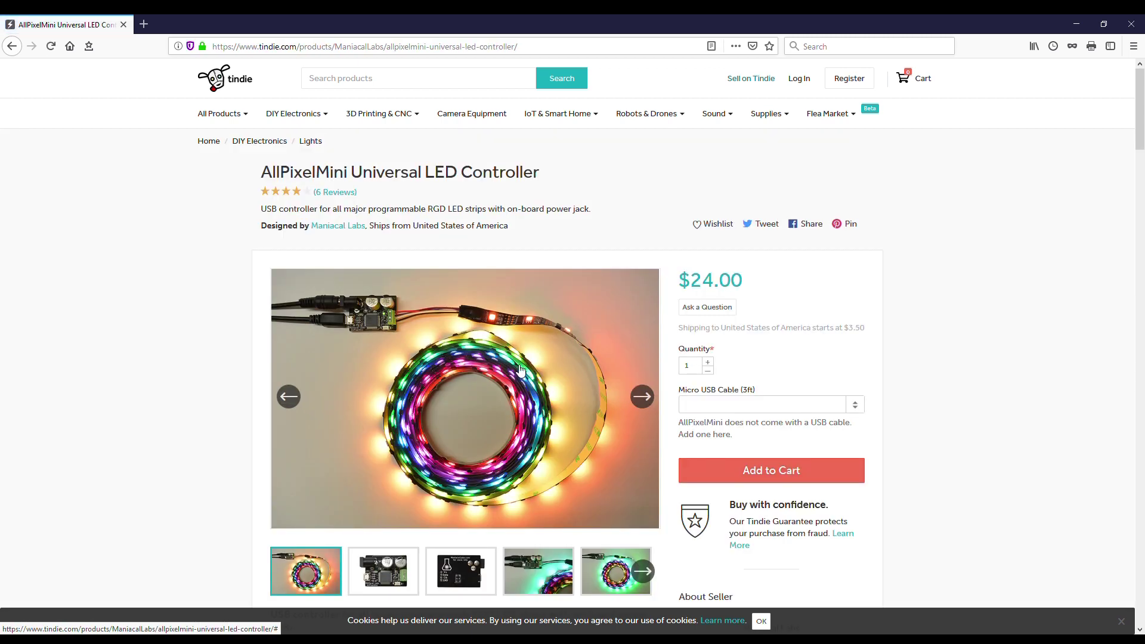
scroll(1030, 349, down, 3)
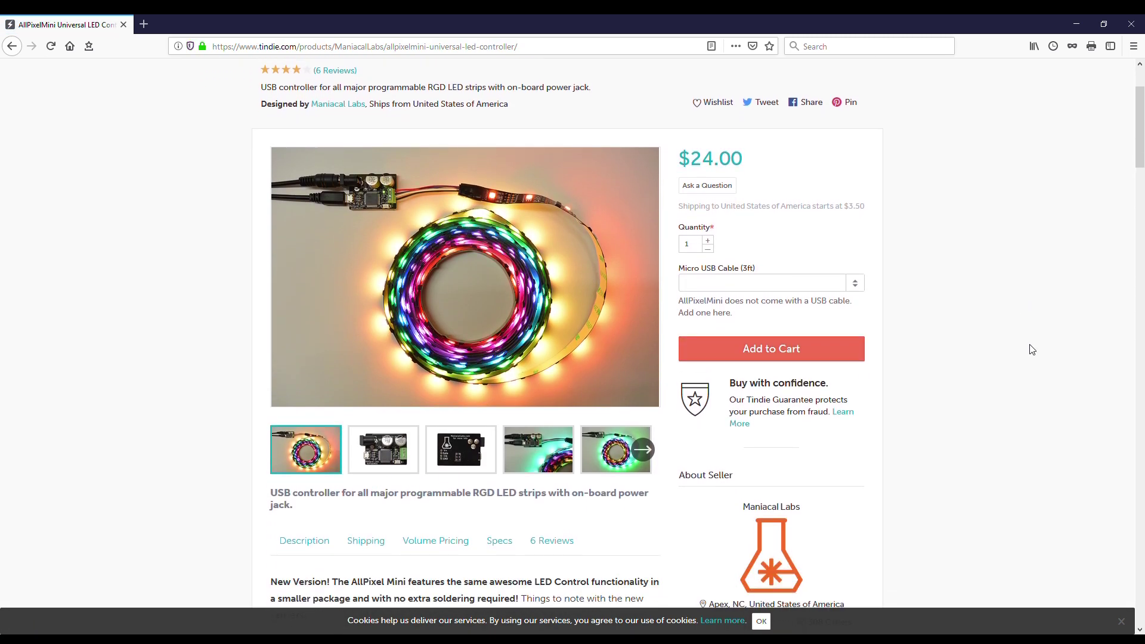
click(409, 465)
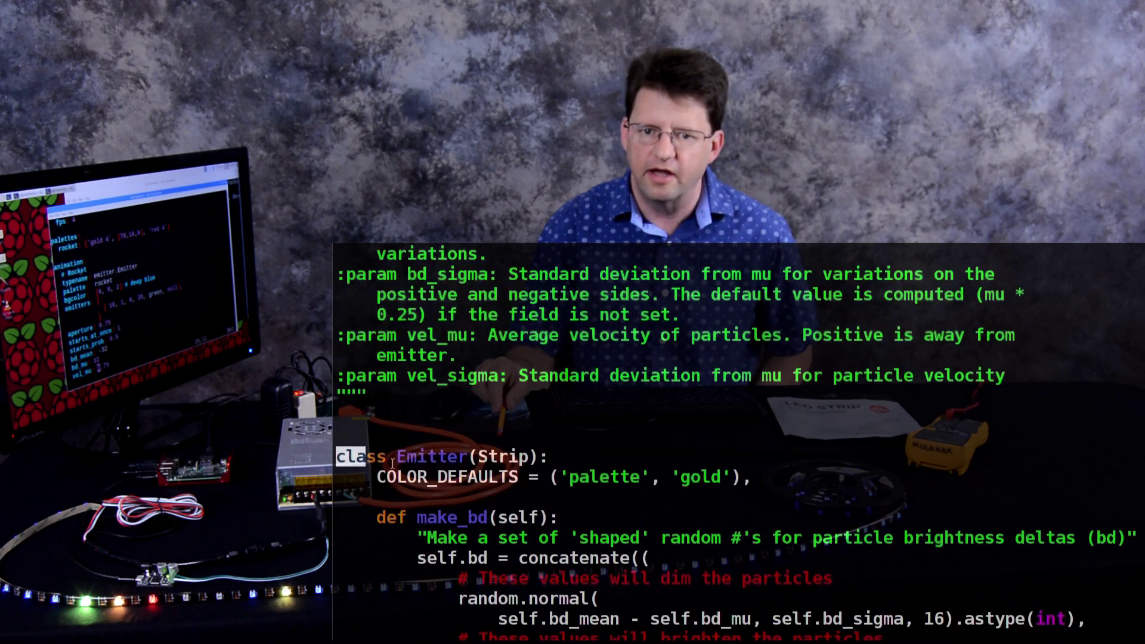
Step: Highlight the Emitter class definition, then the green colour in the Rocket emitter entry
drag(341, 465, 587, 468)
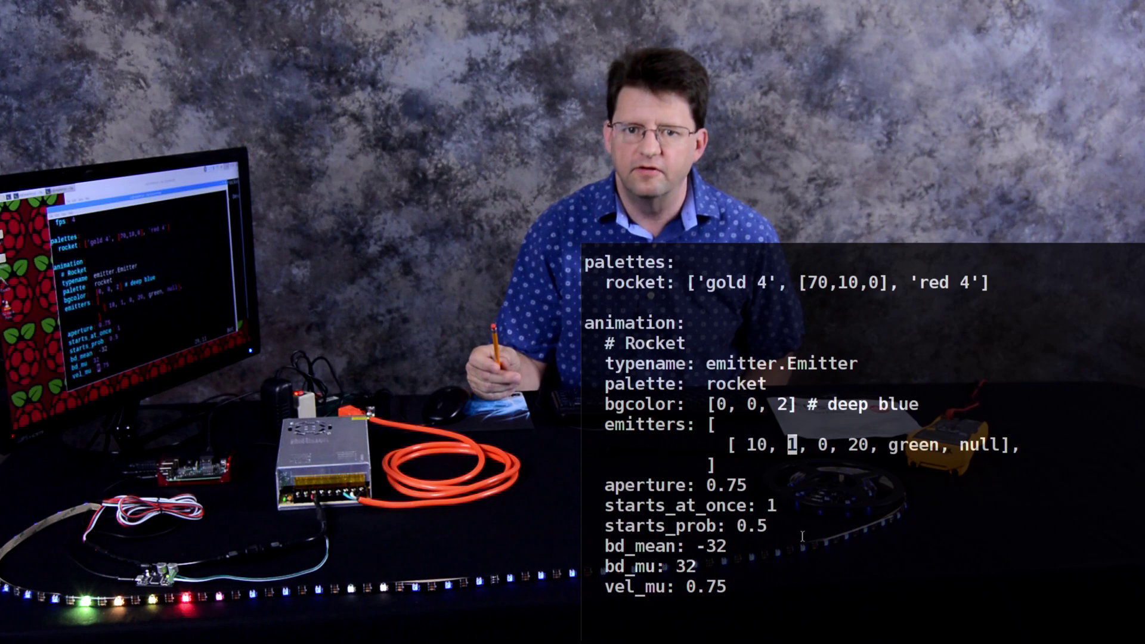
drag(888, 445, 932, 452)
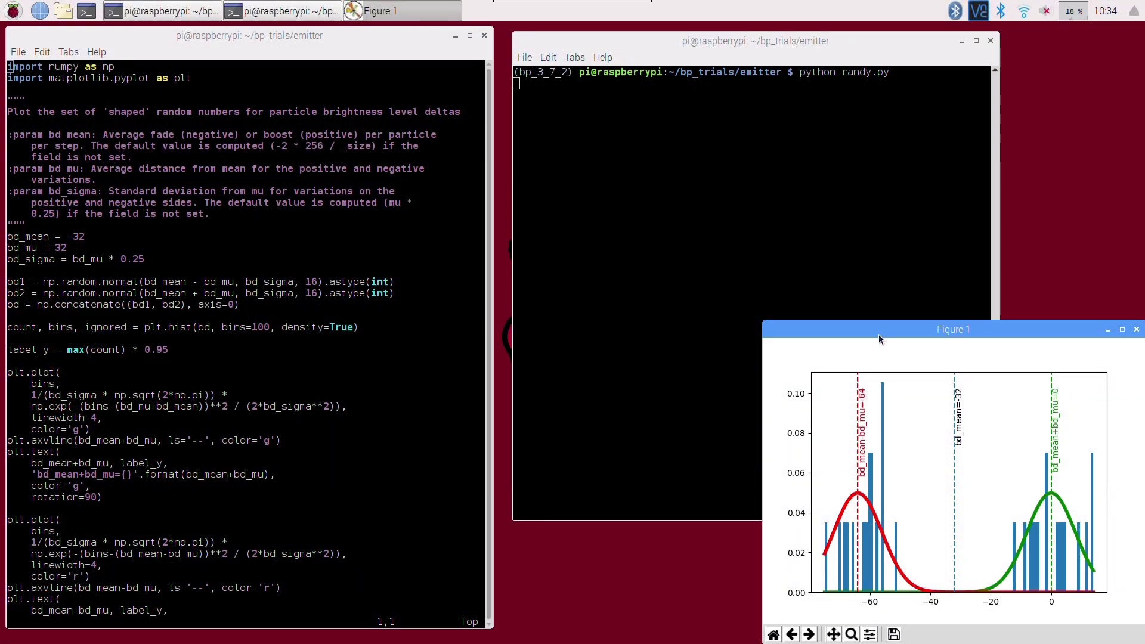
Step: Move the Figure 1 histogram to the screen centre and resize it to fill the screen
mouse_move(879, 329)
mouse_down()
mouse_move(597, 143)
mouse_move(585, 99)
mouse_up()
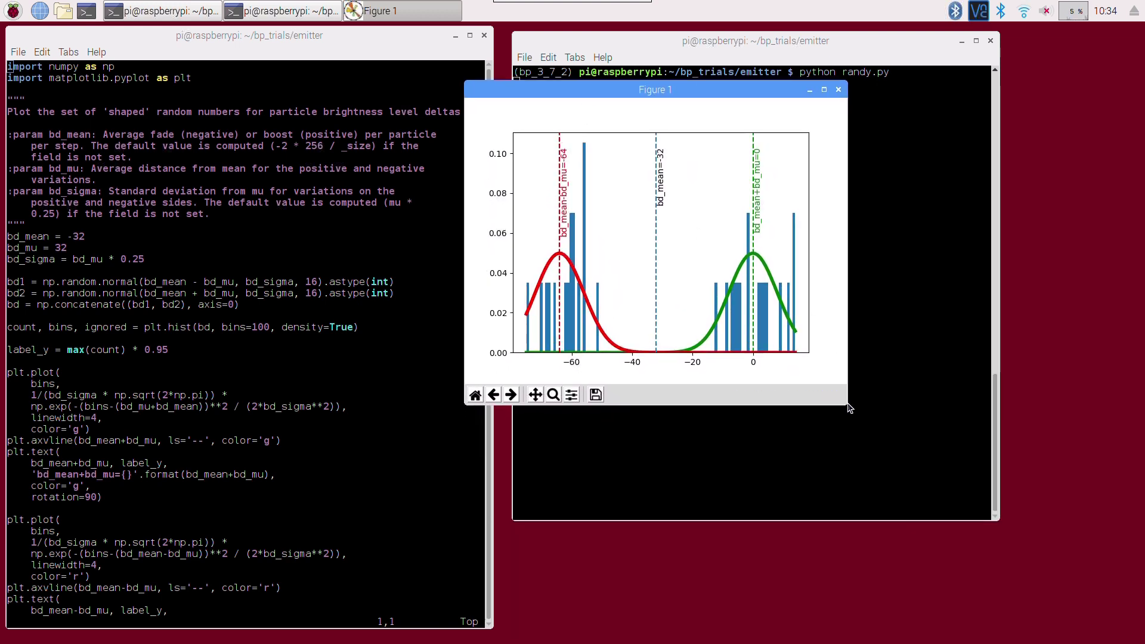
drag(860, 420, 1134, 637)
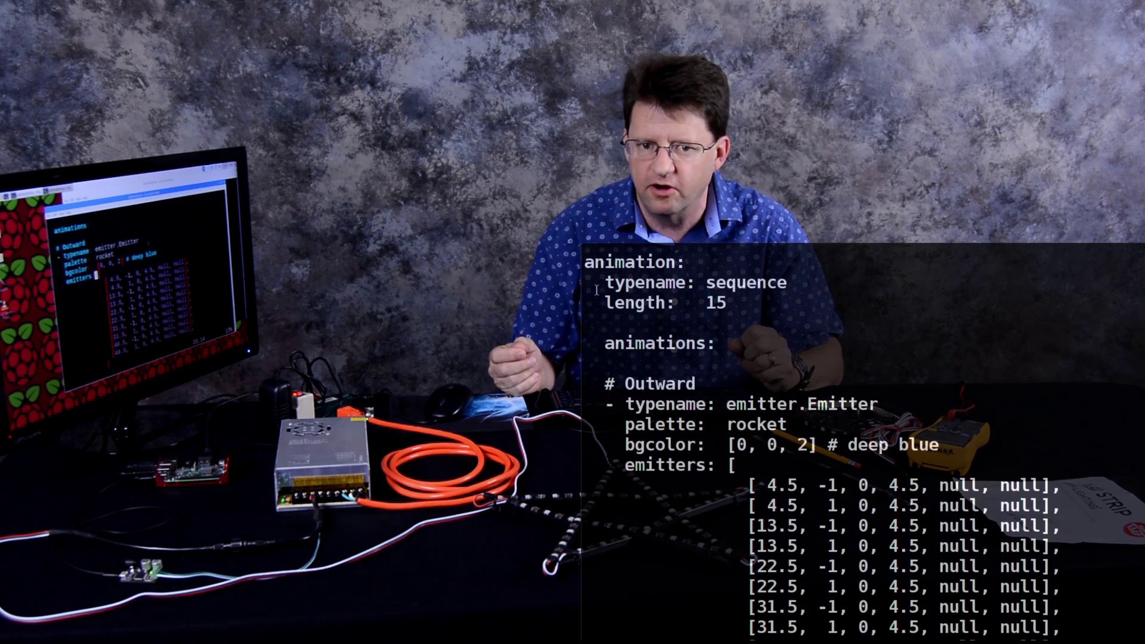
Step: Highlight the sequence typename line, the rocket palette and the Outward emitter list
drag(778, 280, 820, 284)
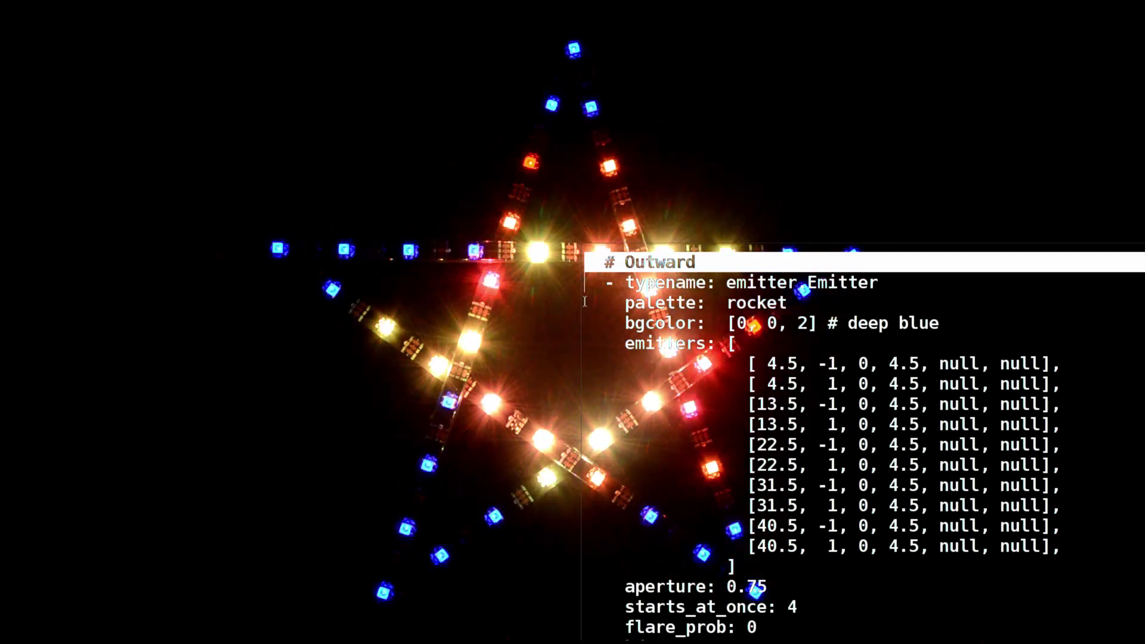
key(Down)
key(Down)
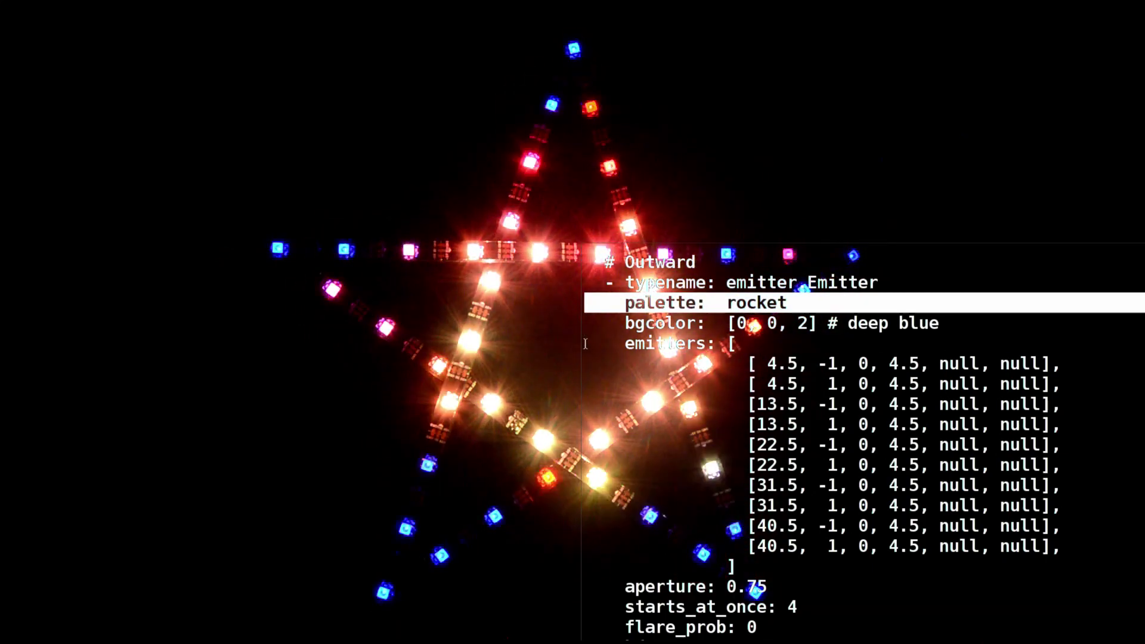
drag(586, 349, 583, 589)
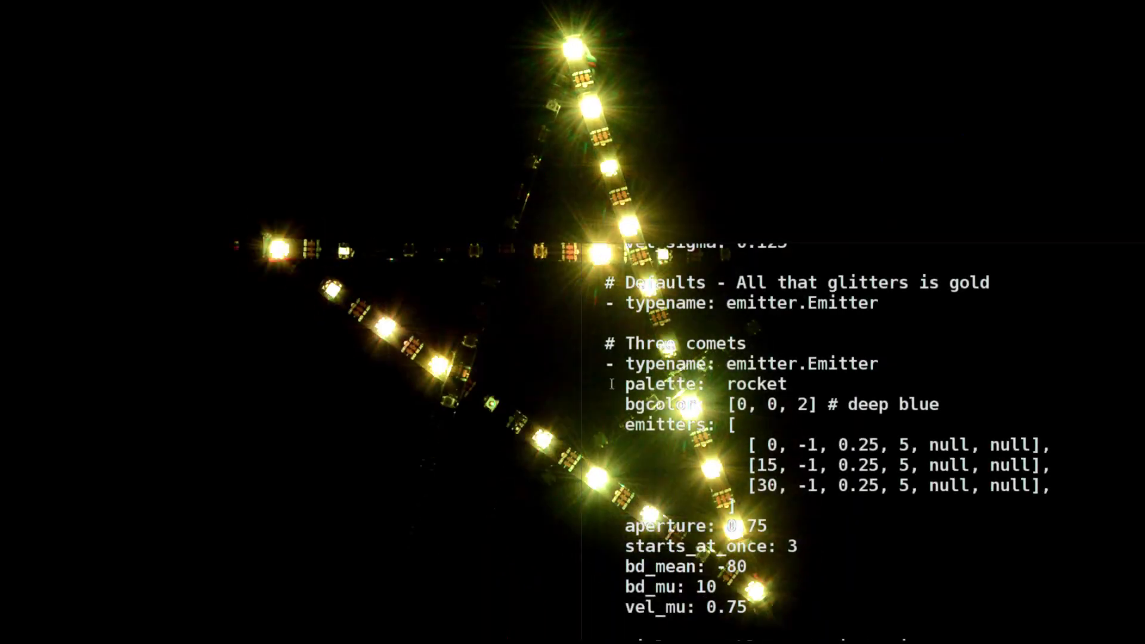
Step: Highlight the gold Defaults emitter lines in the YAML overlay
drag(586, 273, 585, 326)
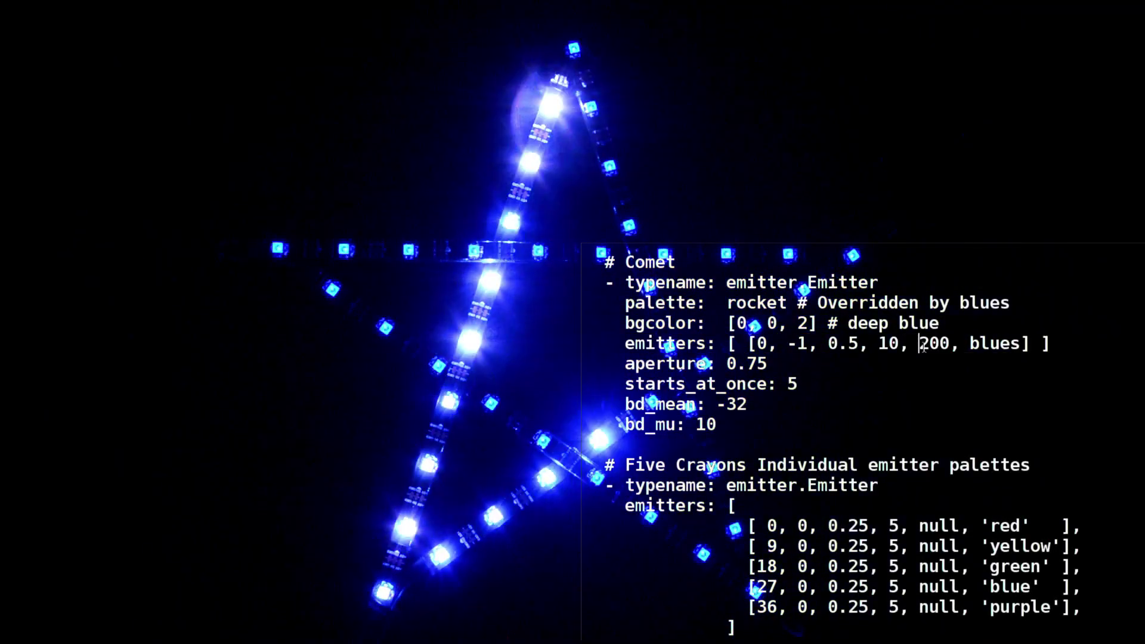
Step: Highlight the Comet's 200 value, then the Five Crayons emitters and their red, blue and purple colours
drag(917, 344, 959, 353)
double_click(993, 344)
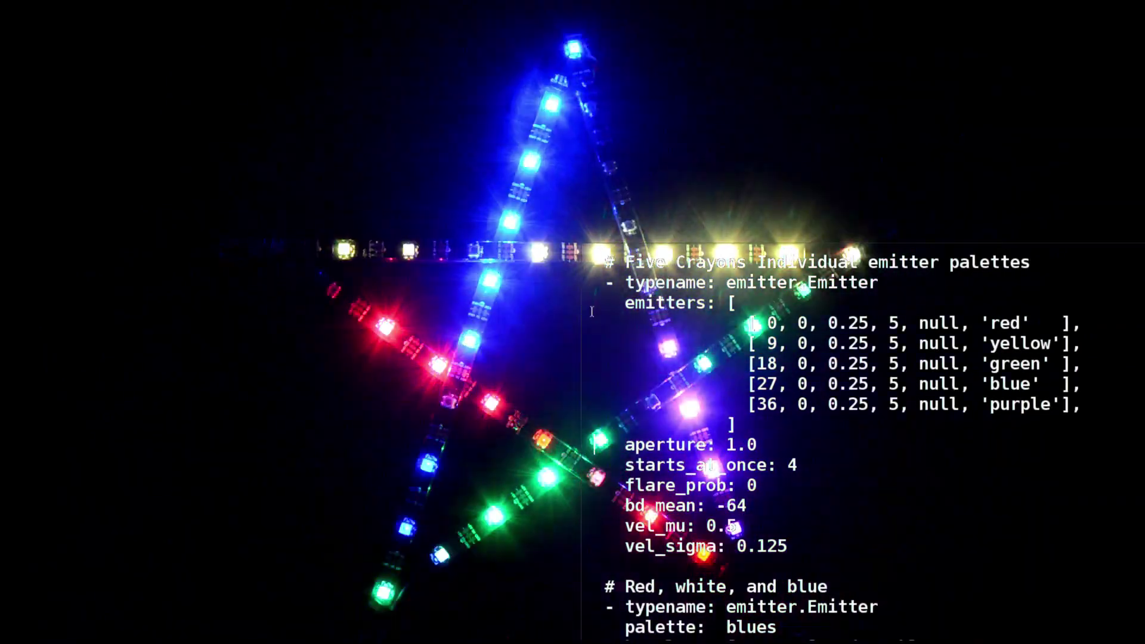
drag(590, 311, 1087, 407)
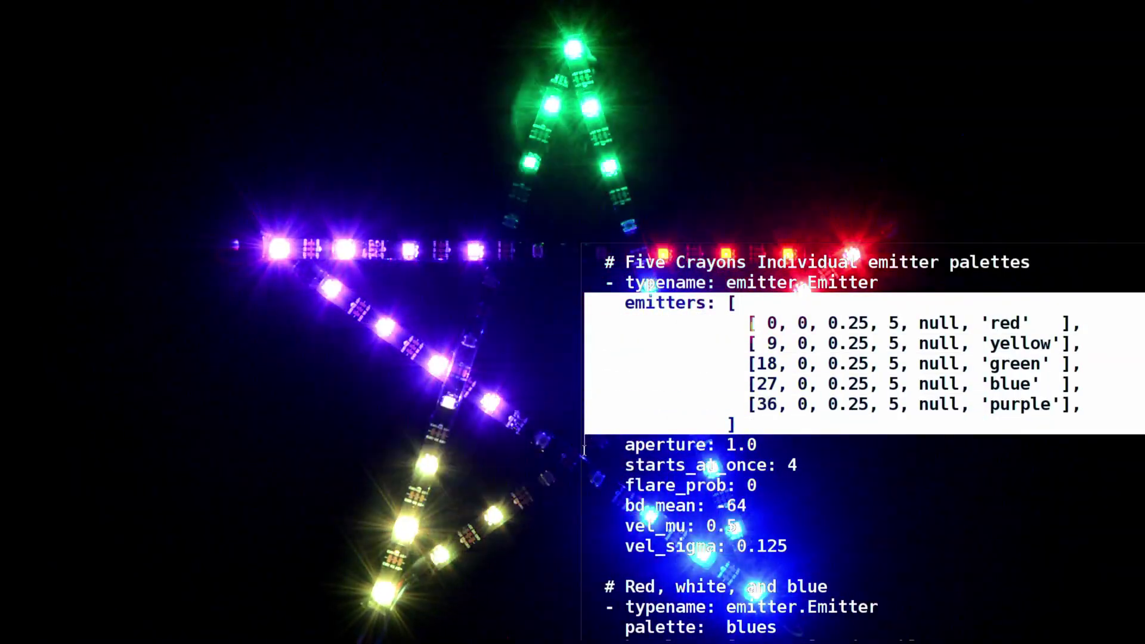
click(830, 323)
double_click(1004, 323)
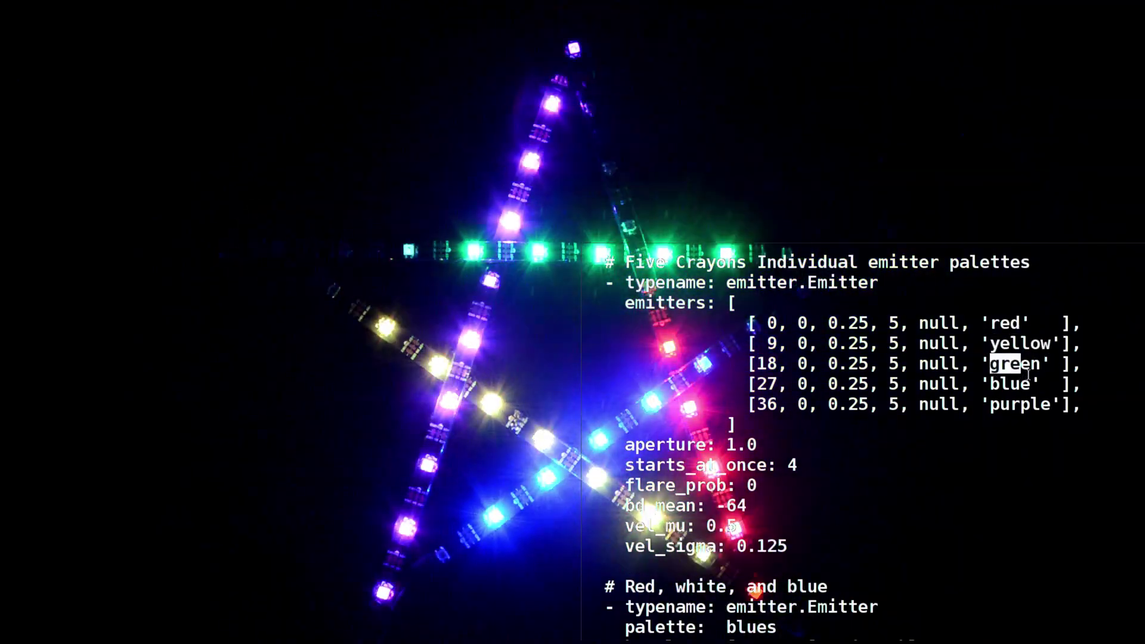
drag(990, 384, 1033, 385)
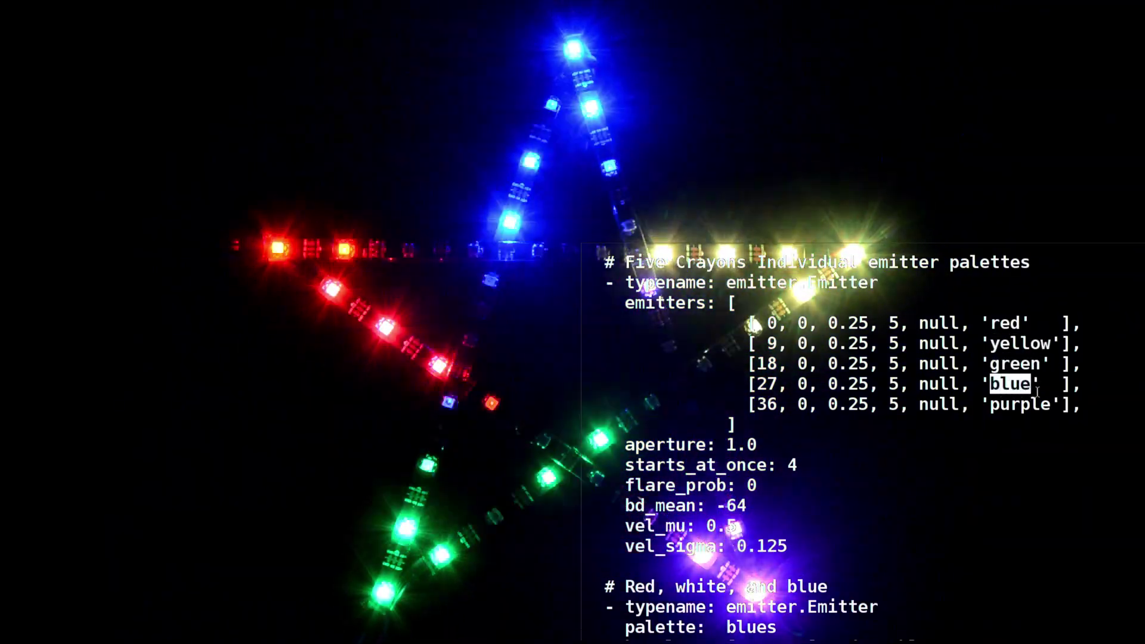
drag(990, 404, 1048, 405)
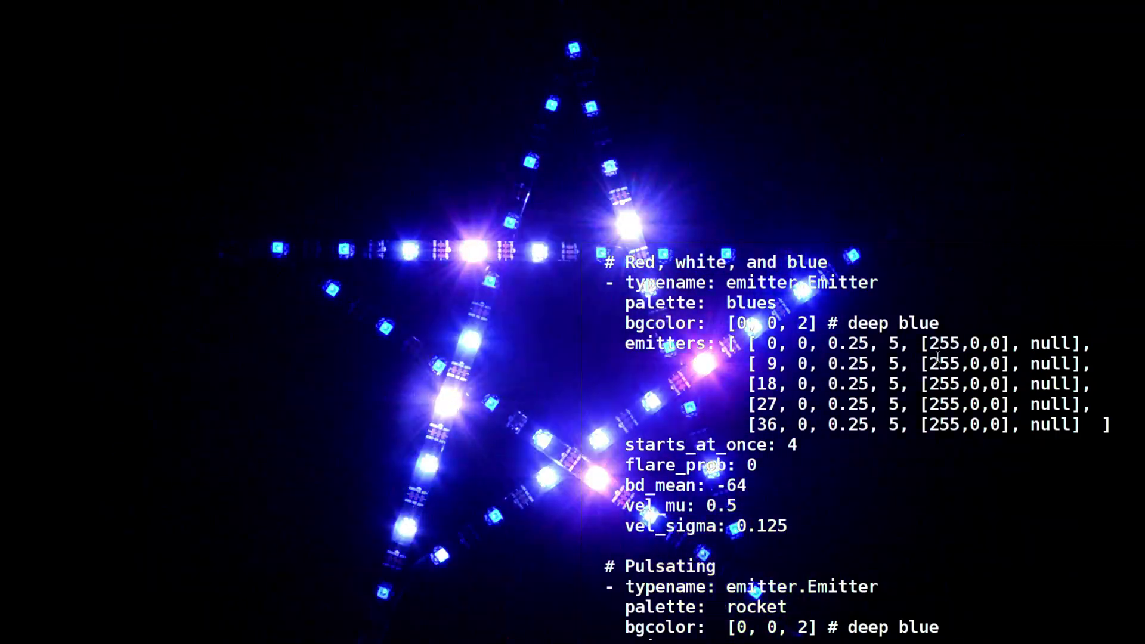
Step: Highlight the first emitter's 255,0,0 colour and the blues palette line in the YAML
drag(928, 343, 1001, 345)
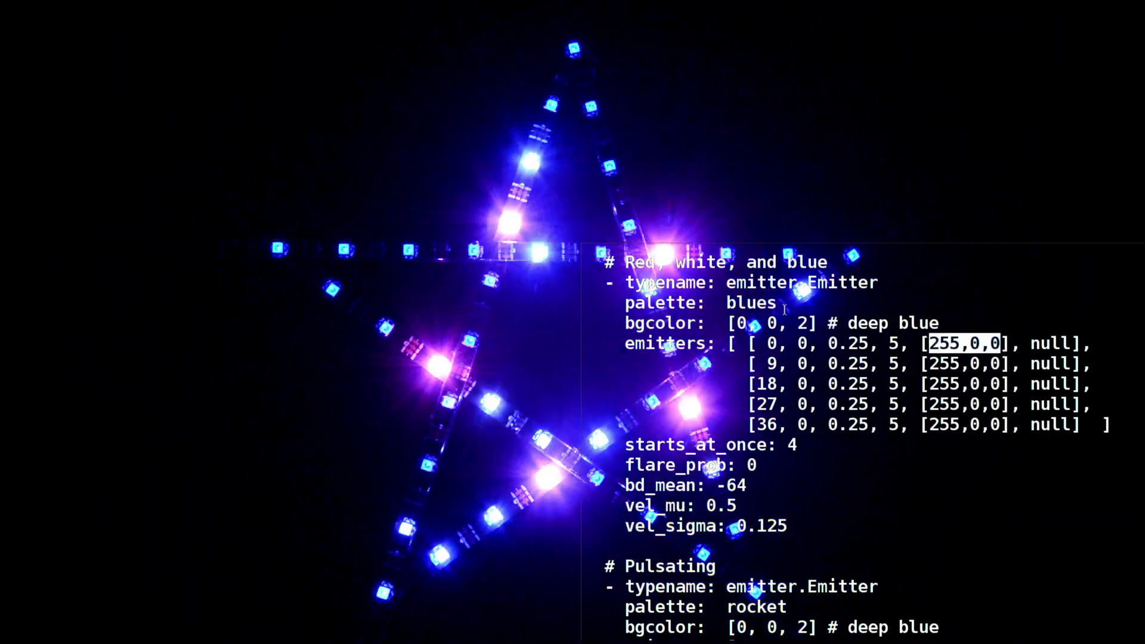
drag(778, 303, 625, 304)
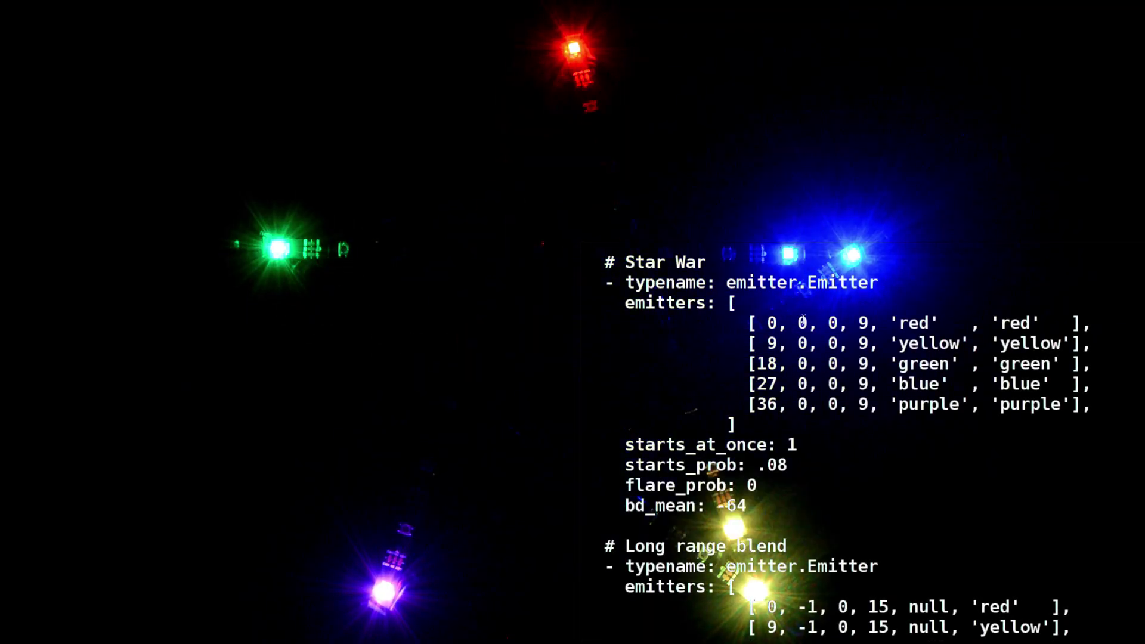
Step: Point through the first Star War emitter row's values, highlighting its second 'red'
click(803, 323)
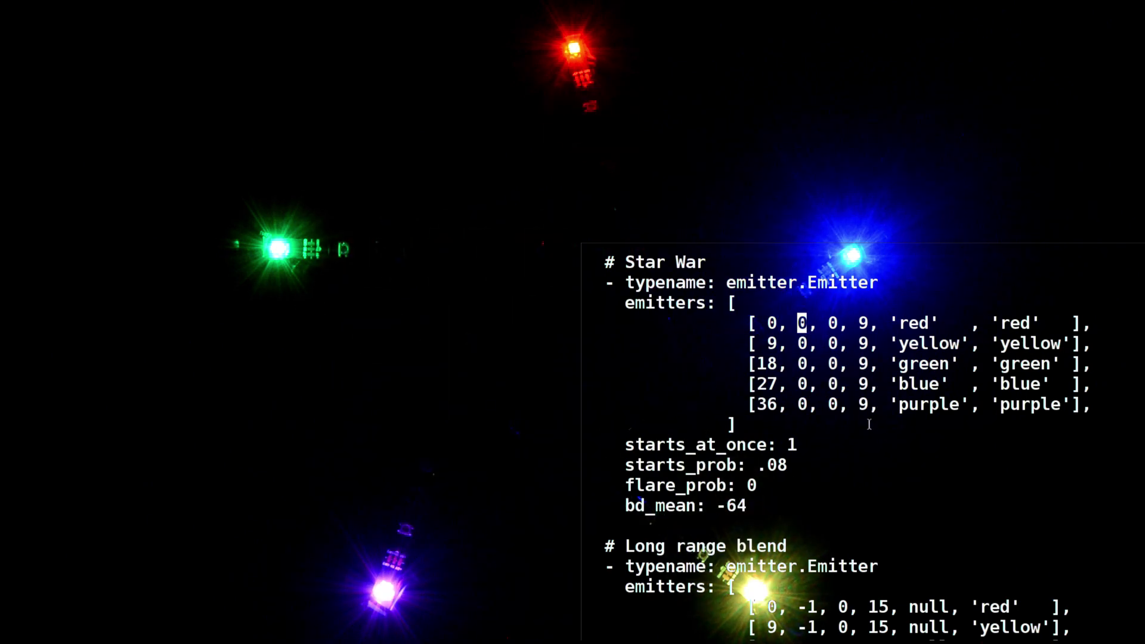
click(832, 324)
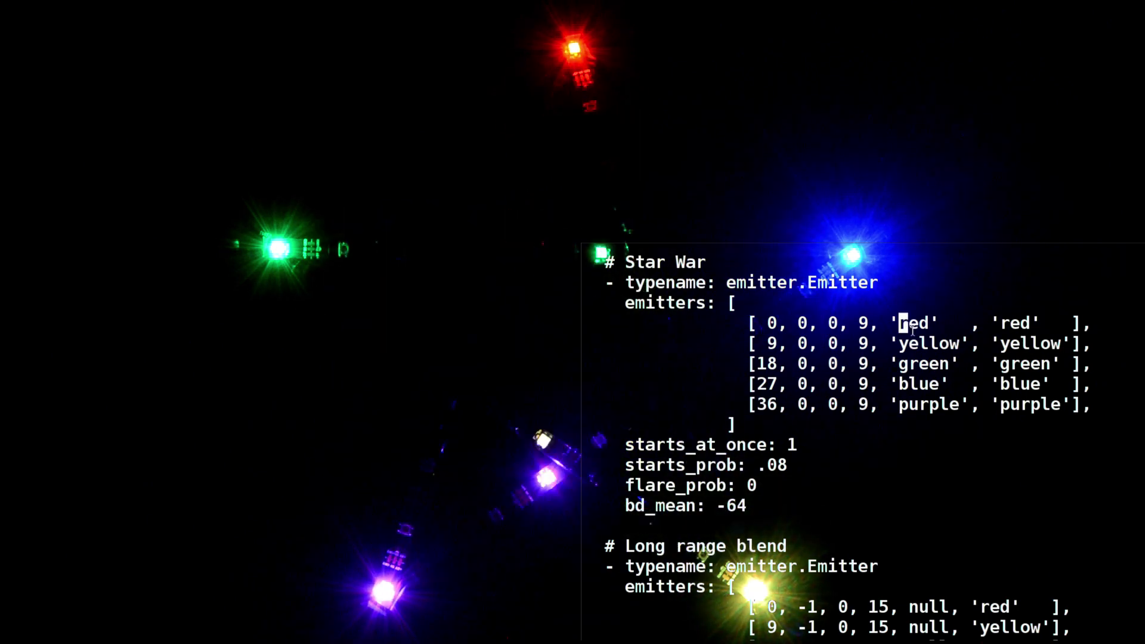
double_click(1011, 325)
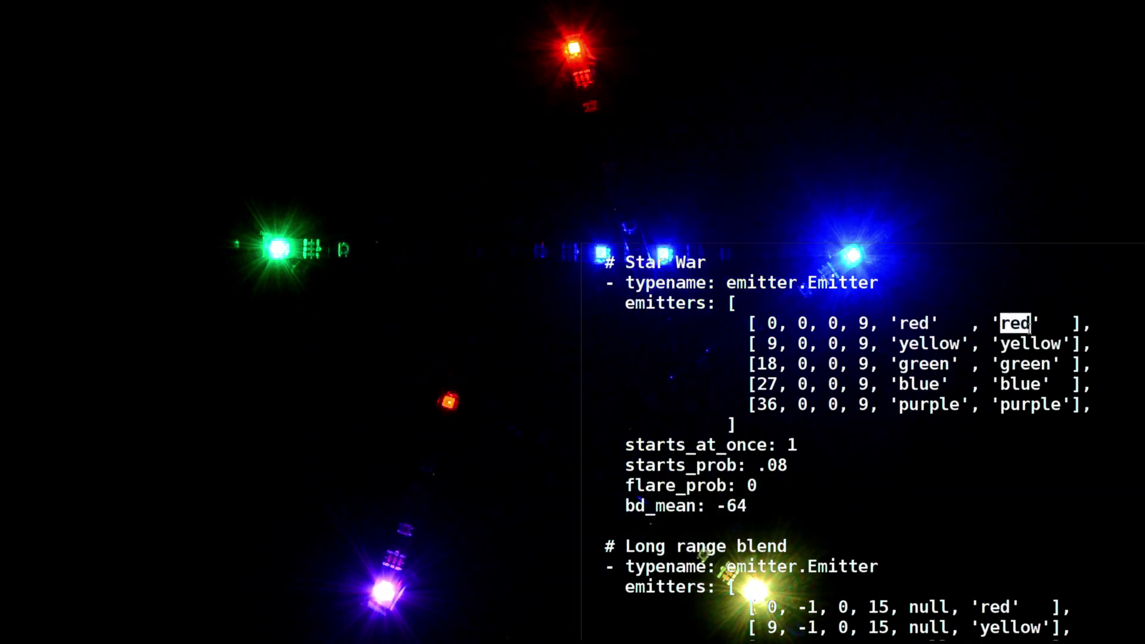